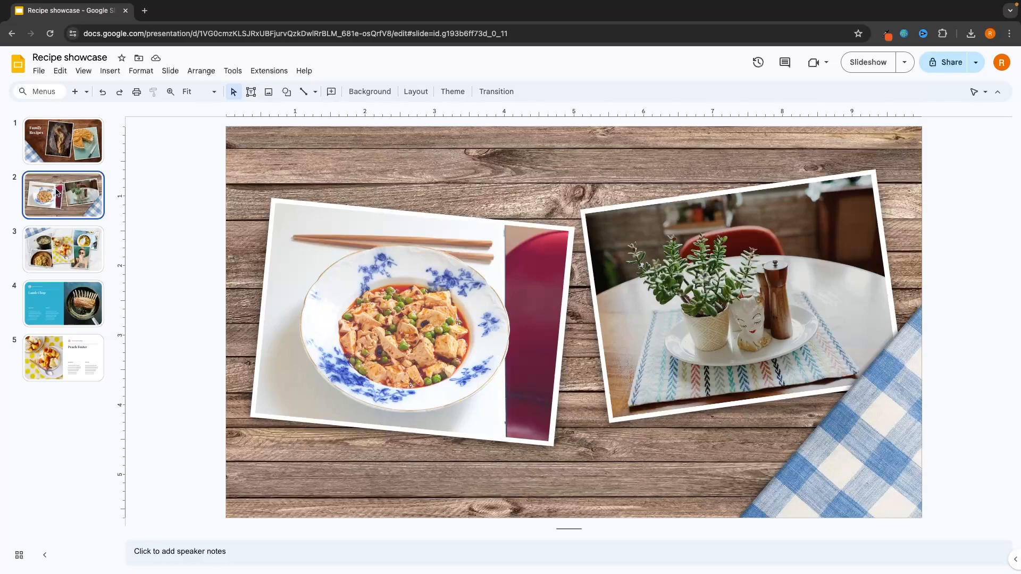
Apply the Dissolve transition to slide 2 and play a preview of it
{"action": "right_click", "coordinate": [61, 193]}
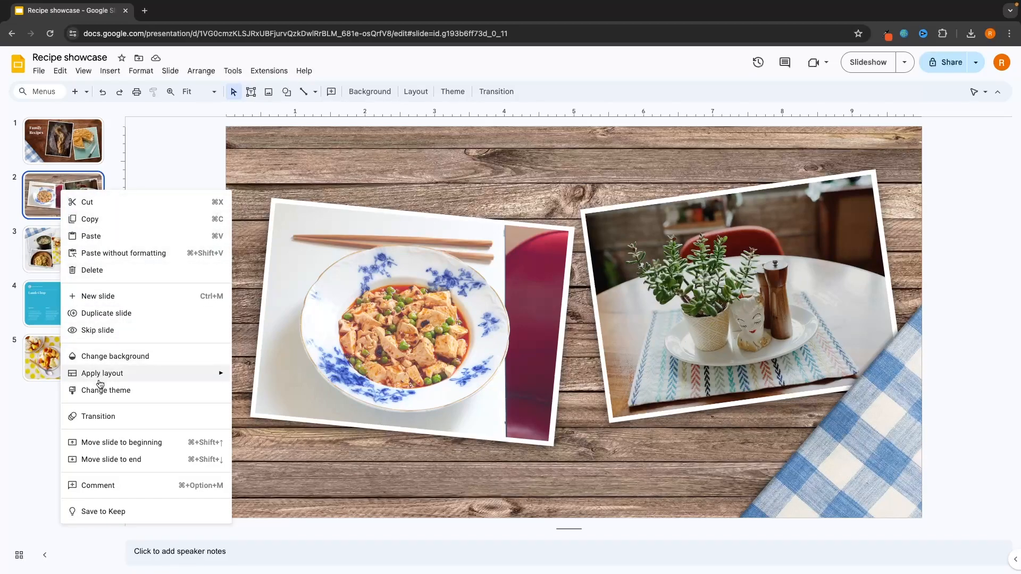
{"action": "left_click", "coordinate": [103, 423]}
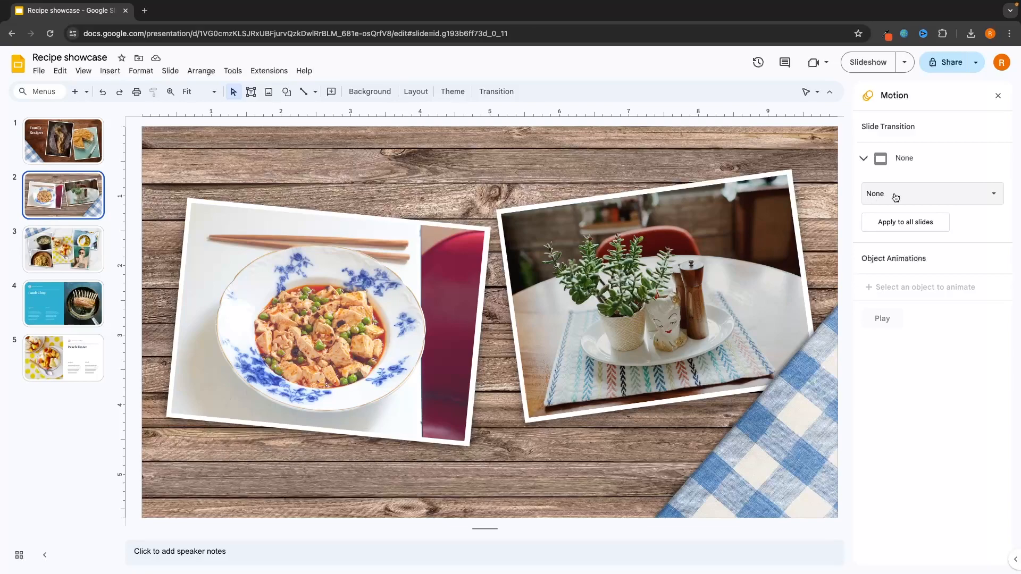
{"action": "left_click", "coordinate": [995, 197]}
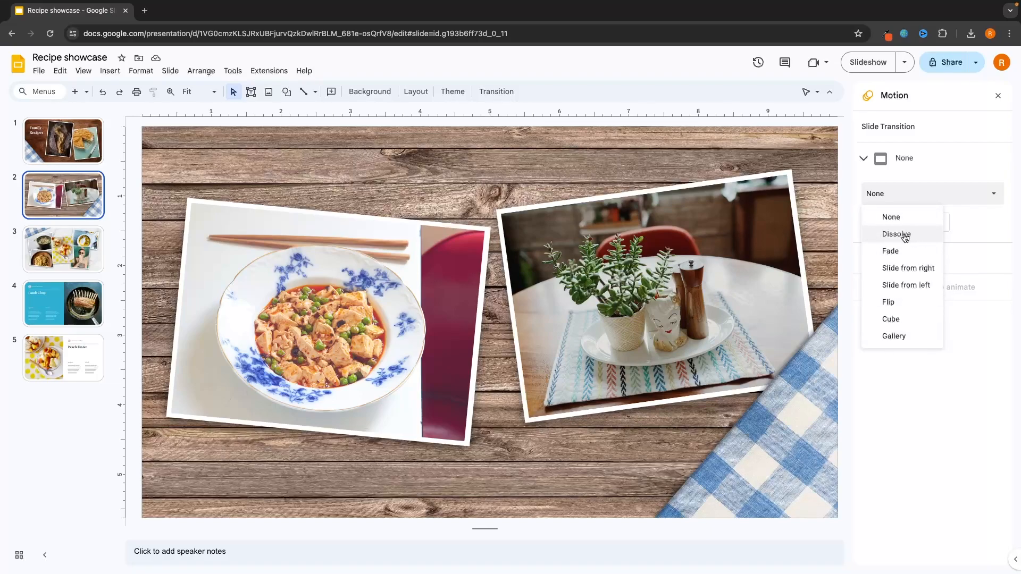
{"action": "left_click", "coordinate": [906, 238]}
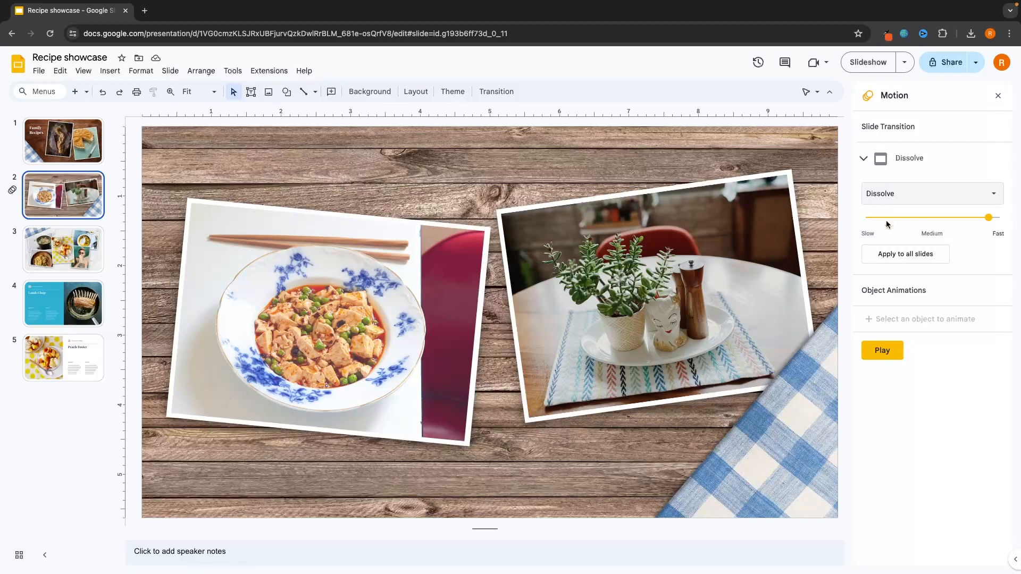
{"action": "left_click", "coordinate": [891, 355]}
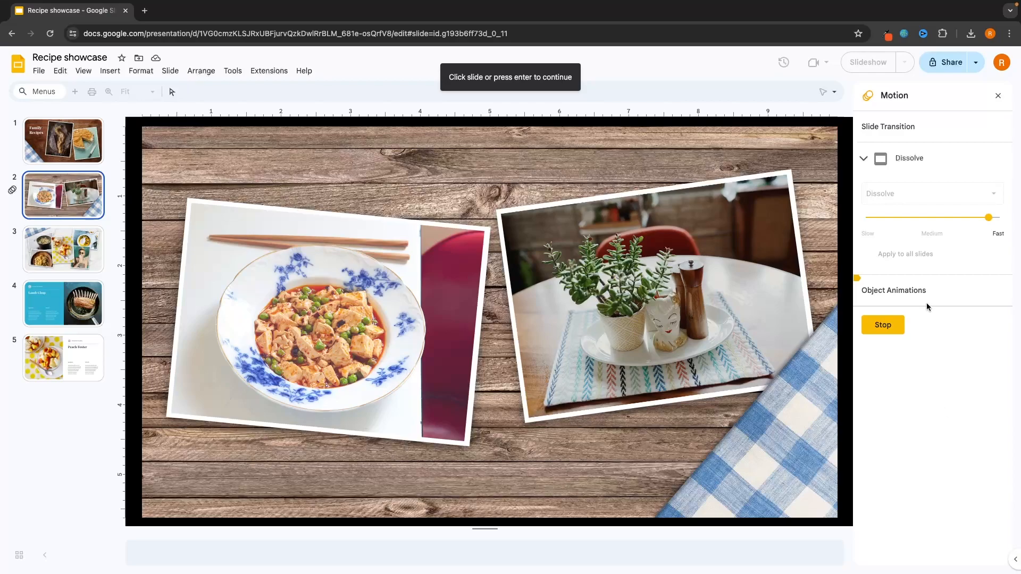
{"action": "left_click", "coordinate": [883, 325]}
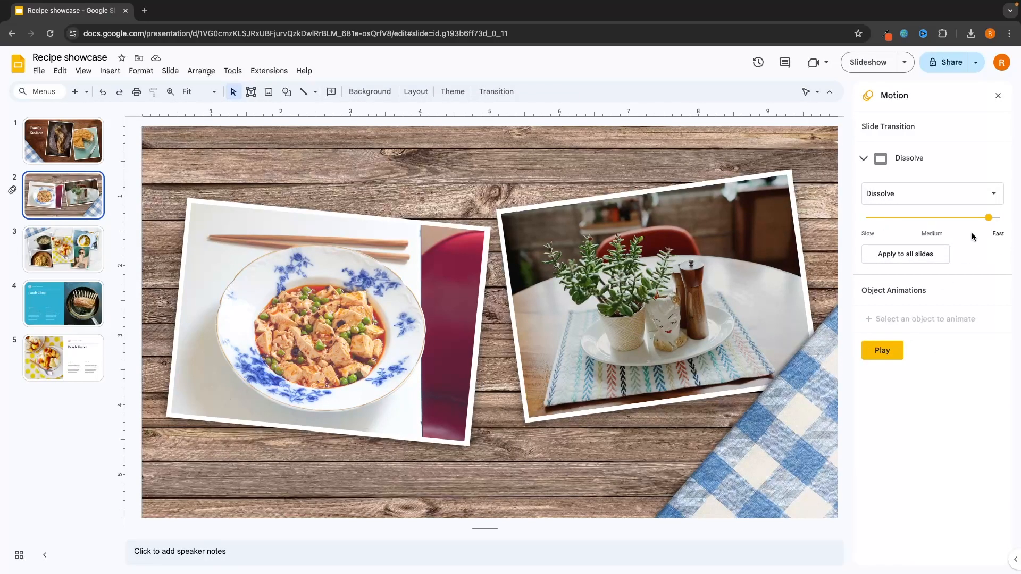
Change slide 2's transition to Slide from right with a duration of 1.0 seconds and preview it
{"action": "mouse_move", "coordinate": [990, 221]}
{"action": "left_mouse_down"}
{"action": "mouse_move", "coordinate": [876, 225]}
{"action": "mouse_move", "coordinate": [978, 220]}
{"action": "left_mouse_up"}
{"action": "mouse_move", "coordinate": [979, 221]}
{"action": "left_mouse_down"}
{"action": "mouse_move", "coordinate": [992, 222]}
{"action": "mouse_move", "coordinate": [926, 222]}
{"action": "mouse_move", "coordinate": [978, 225]}
{"action": "left_mouse_up"}
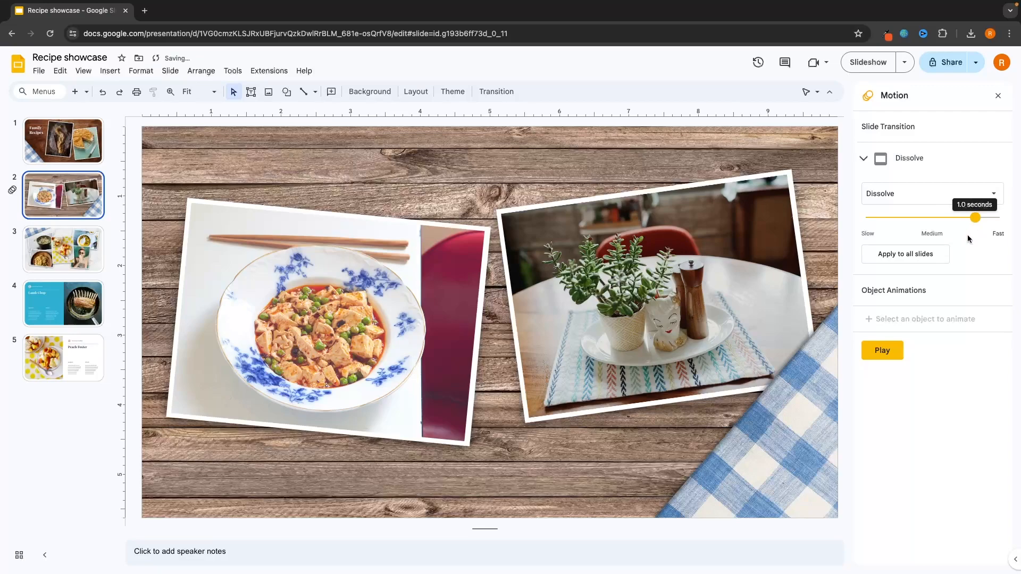
{"action": "left_click", "coordinate": [935, 200]}
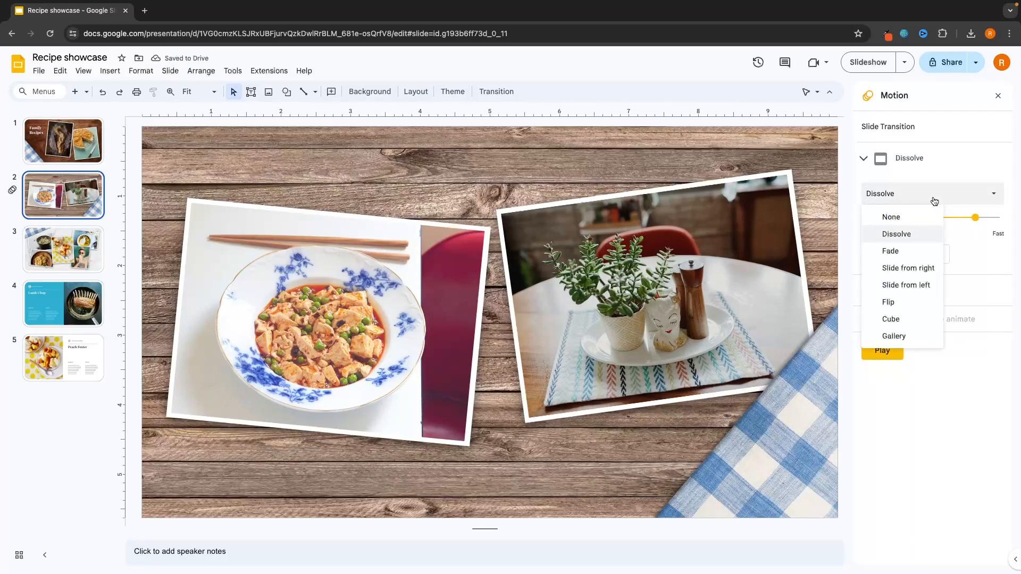
{"action": "left_click", "coordinate": [905, 268]}
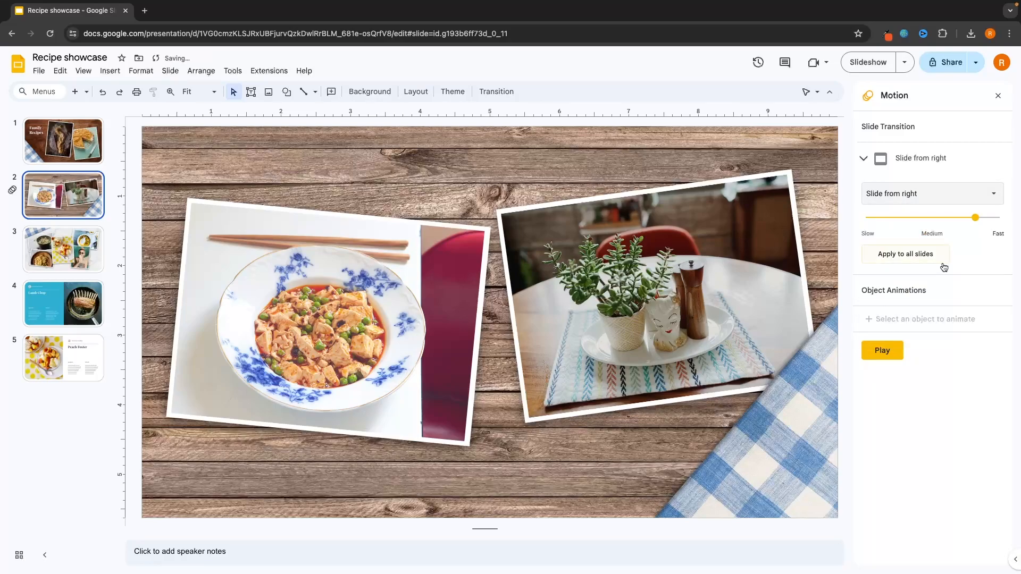
{"action": "left_click", "coordinate": [894, 350]}
{"action": "left_click", "coordinate": [998, 97]}
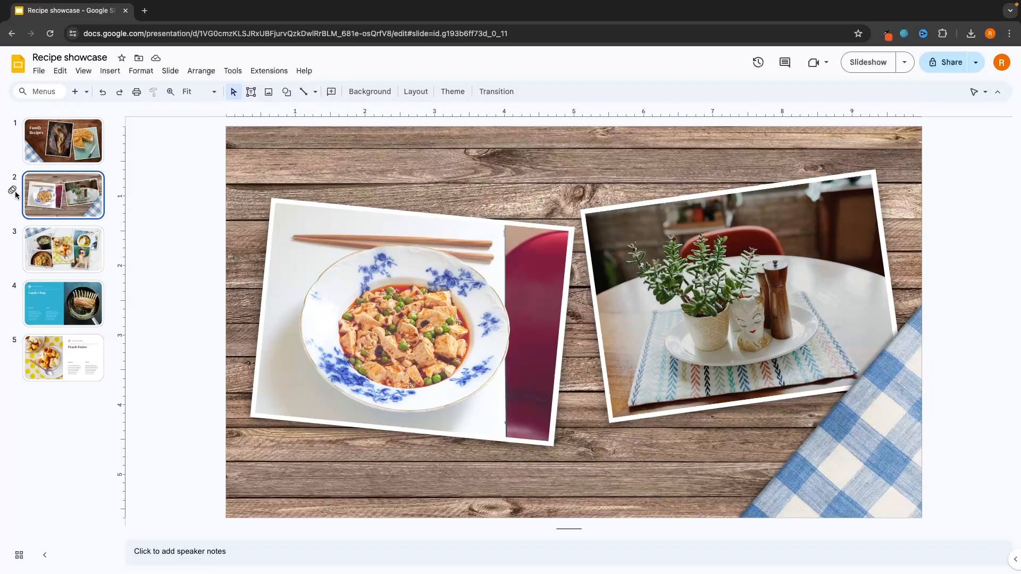
Apply the Cube transition to slide 3, preview it, and close the motion settings
{"action": "left_click", "coordinate": [72, 251]}
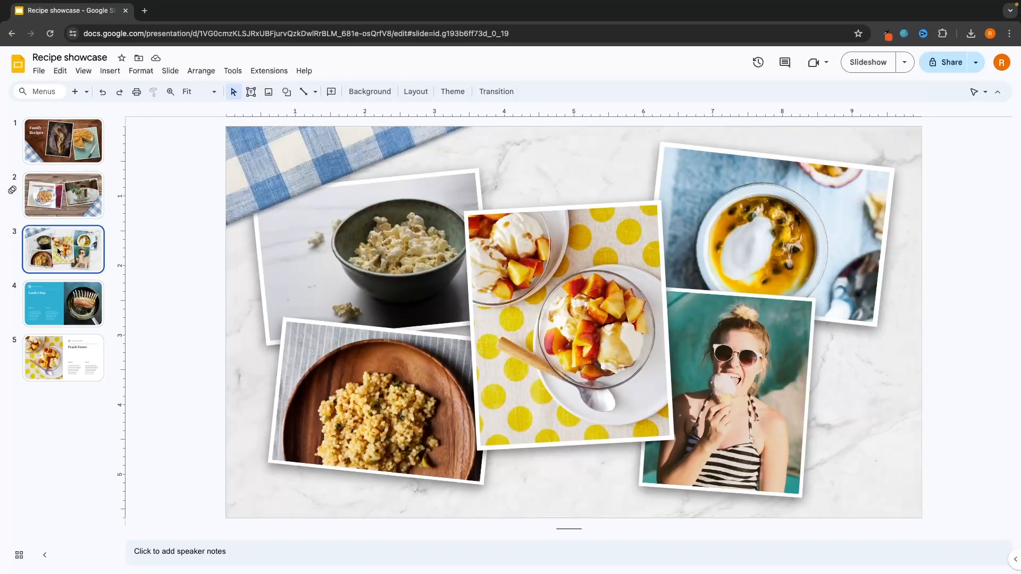
{"action": "right_click", "coordinate": [58, 251]}
{"action": "left_click", "coordinate": [104, 464]}
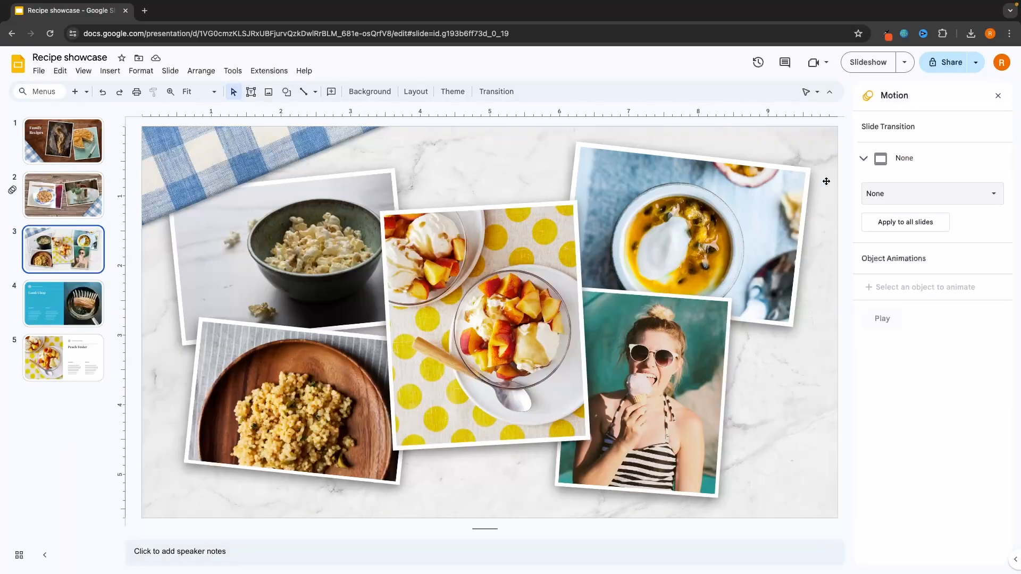
{"action": "left_click", "coordinate": [894, 194]}
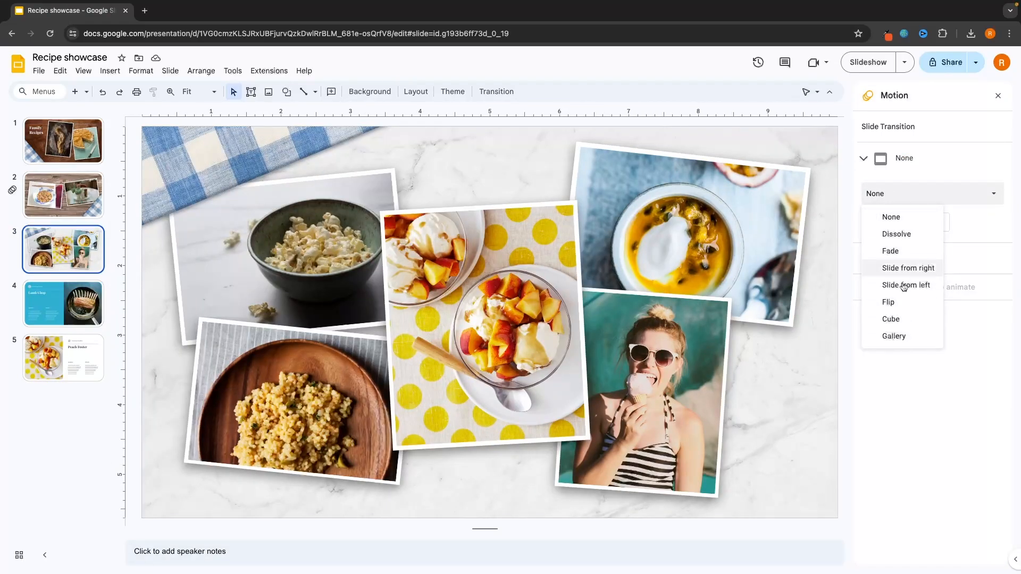
{"action": "left_click", "coordinate": [898, 320]}
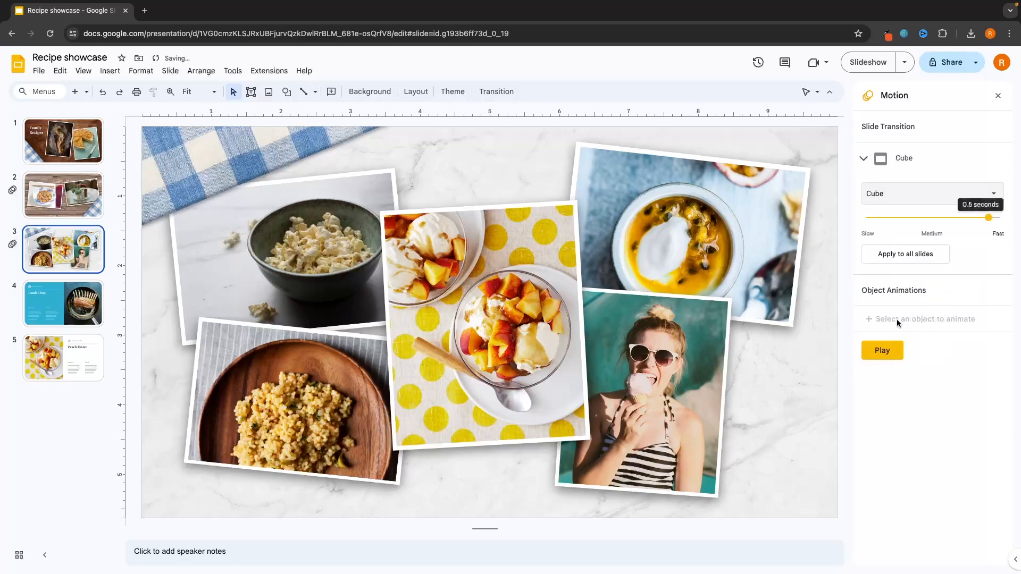
{"action": "left_click", "coordinate": [881, 352]}
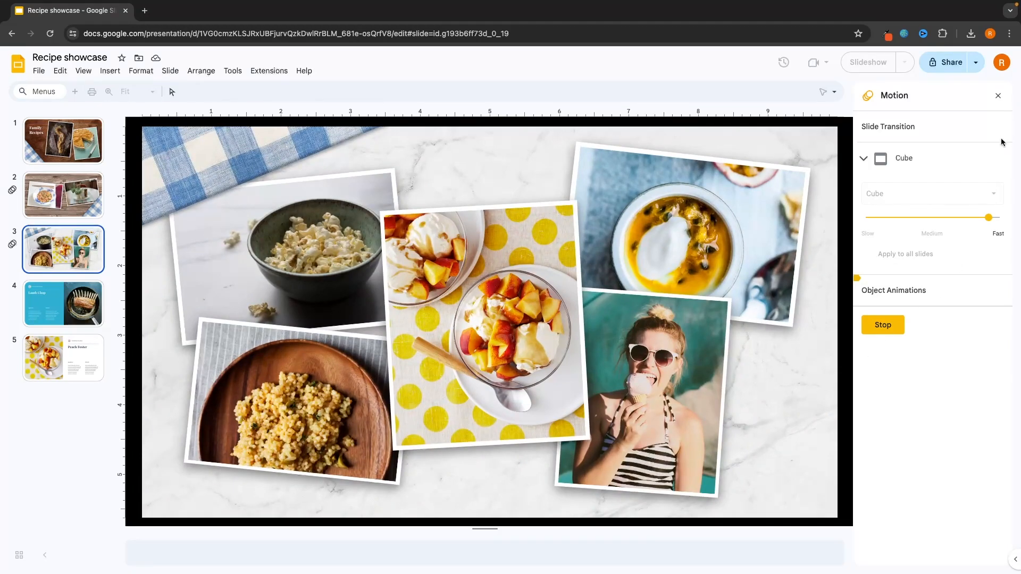
{"action": "left_click", "coordinate": [999, 96]}
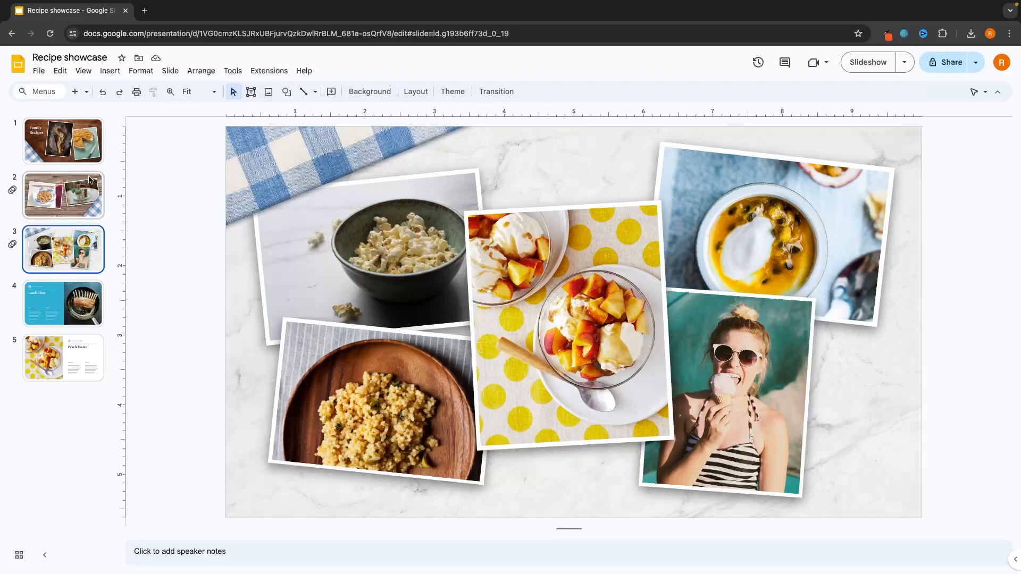
Present the slideshow from slide 1 through slide 3 to check the transitions, and exit full screen
{"action": "left_click", "coordinate": [91, 140]}
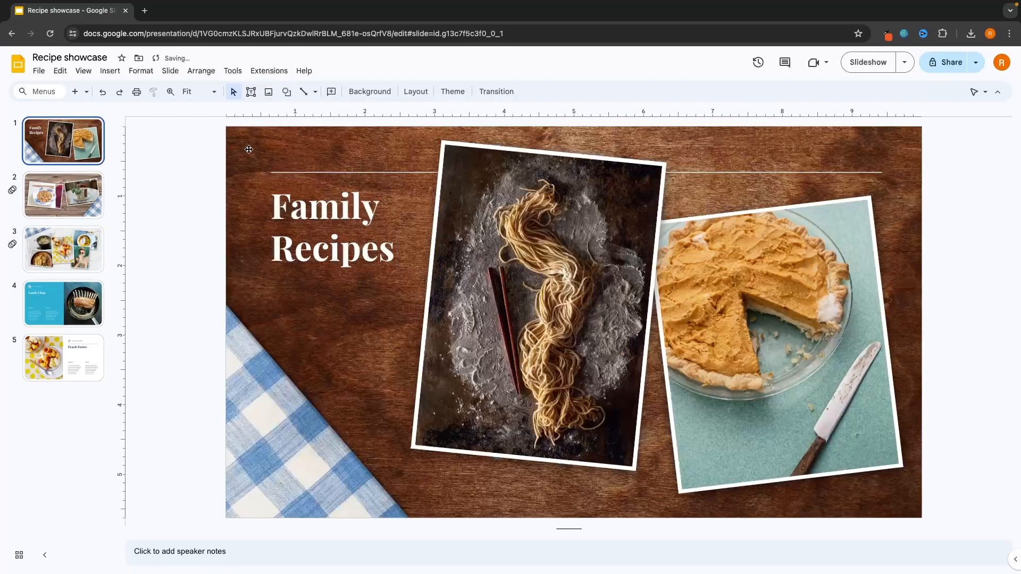
{"action": "left_click", "coordinate": [883, 62]}
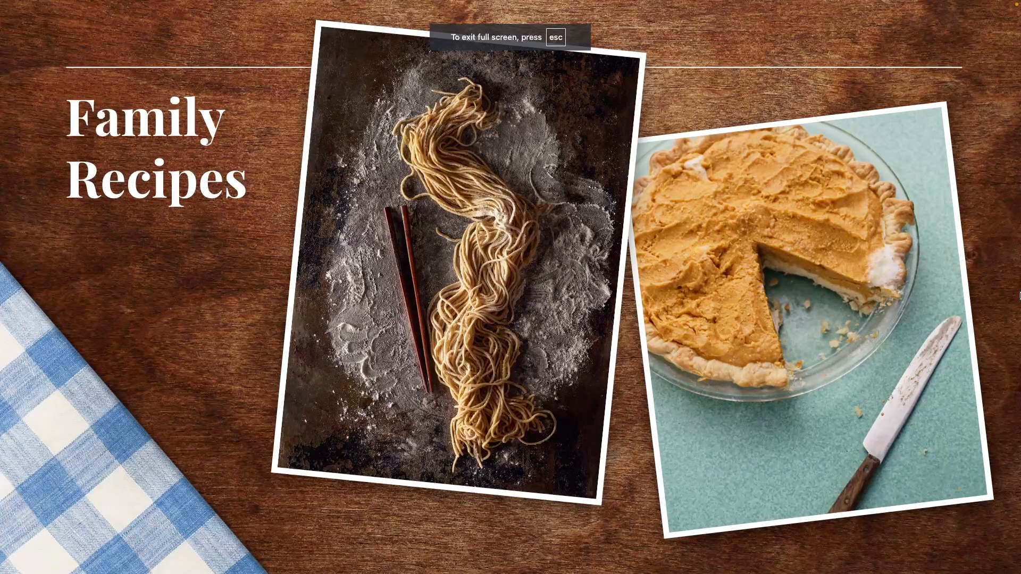
{"action": "key", "text": "Right"}
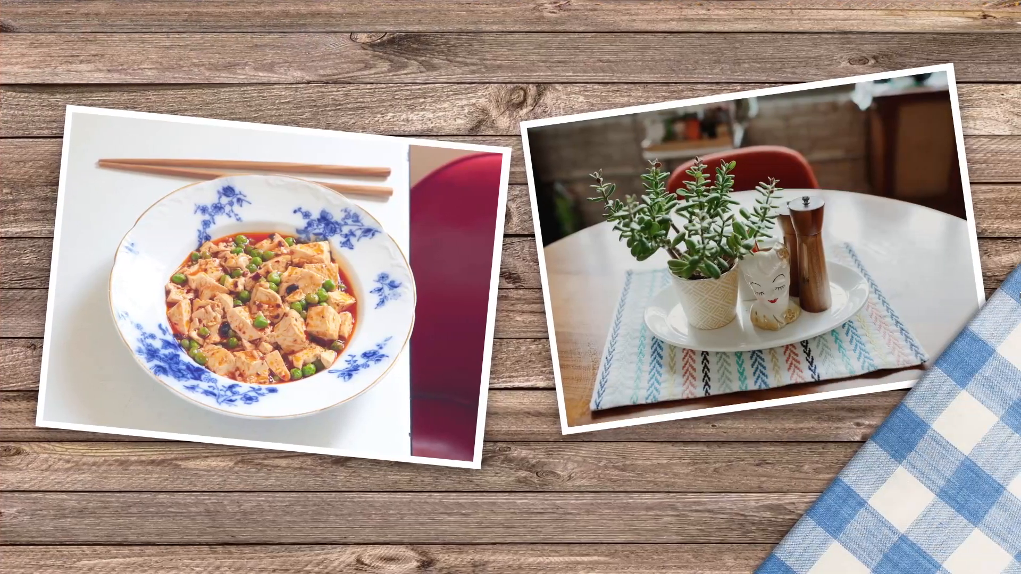
{"action": "key", "text": "Right"}
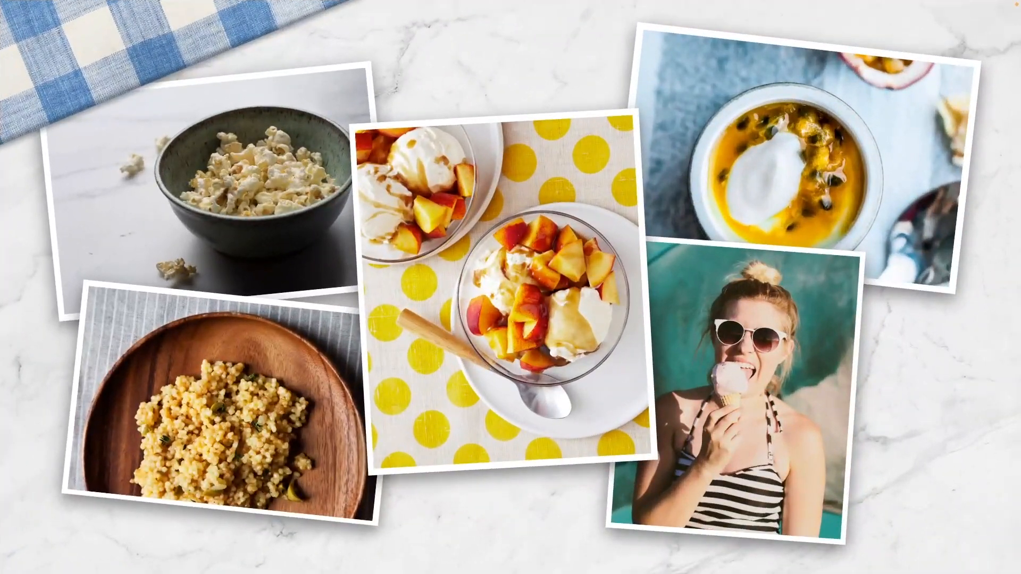
{"action": "key", "text": "Escape"}
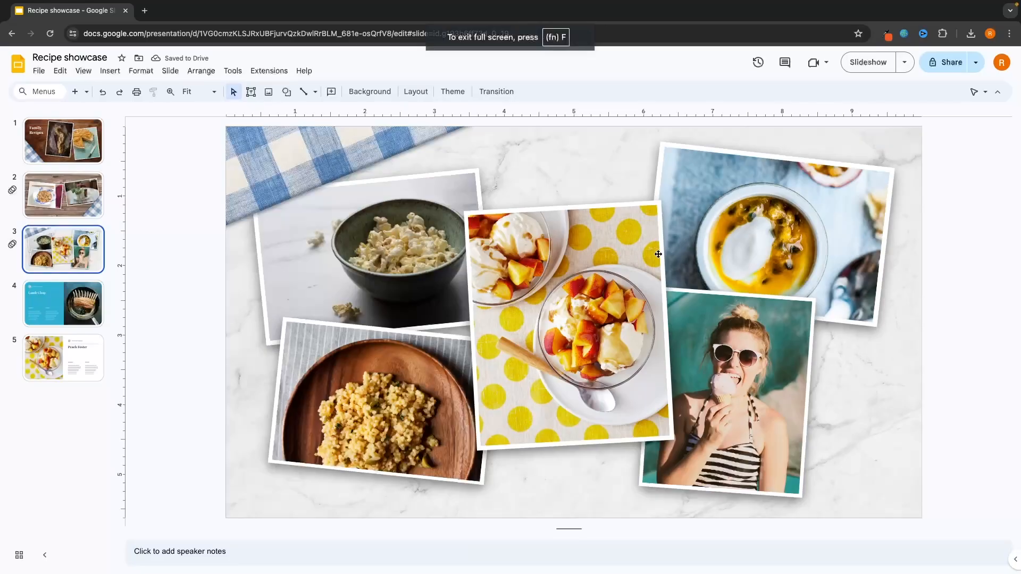
Apply slide 3's Cube transition to all slides in the presentation
{"action": "right_click", "coordinate": [63, 256]}
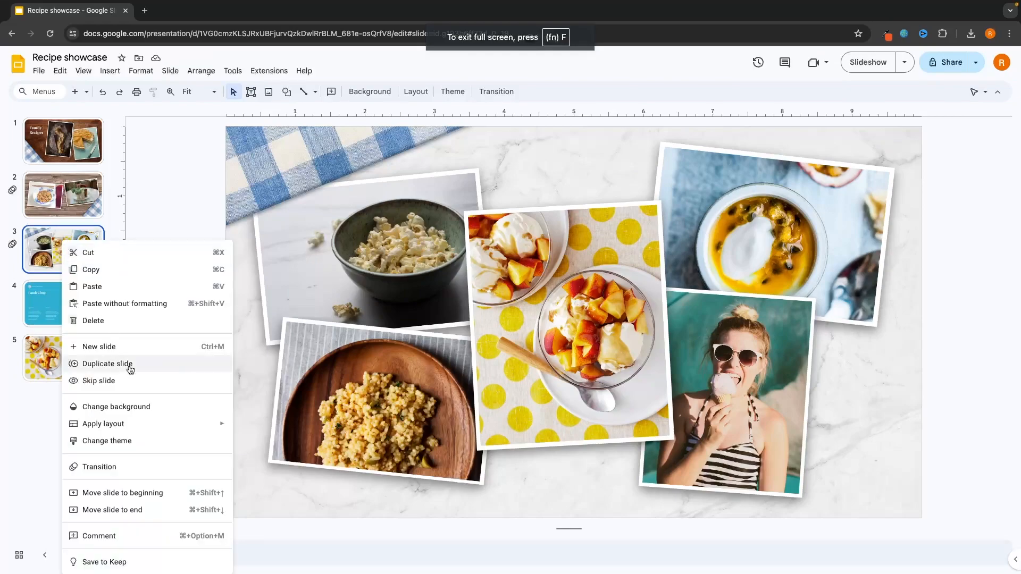
{"action": "left_click", "coordinate": [144, 464]}
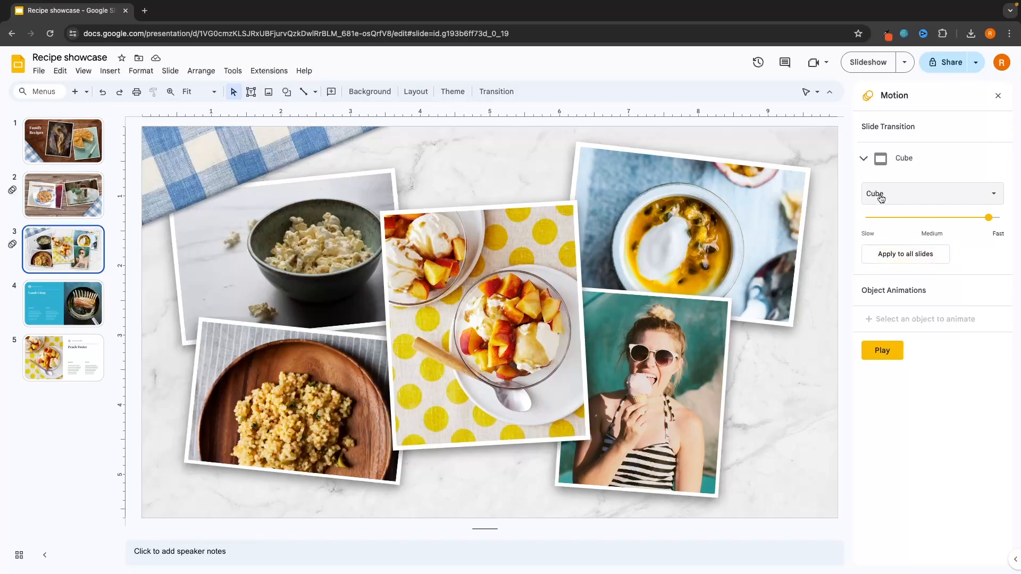
{"action": "left_click", "coordinate": [904, 252]}
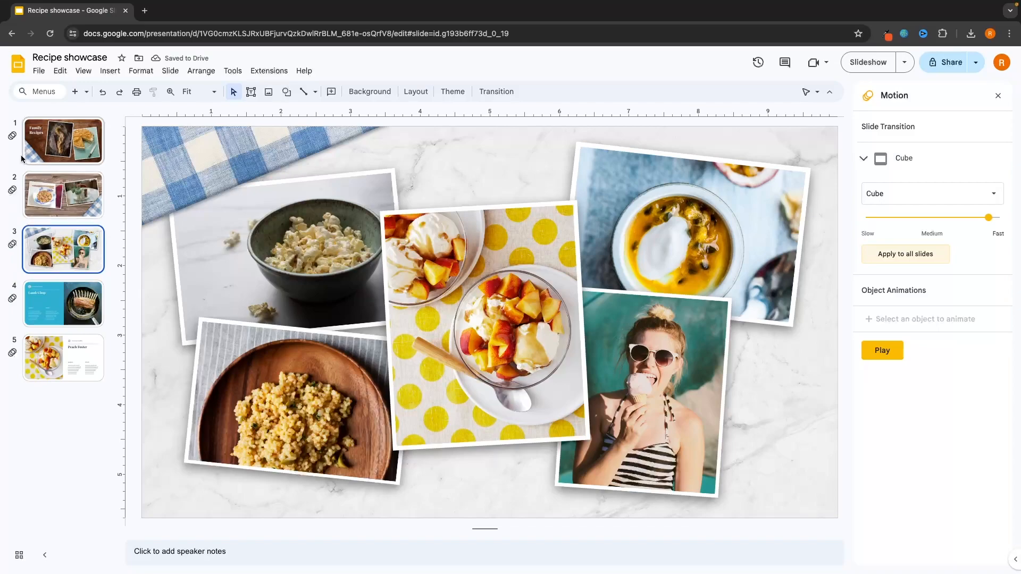
Present the slideshow from slide 1 through slide 5 to check the Cube transition, and exit the presentation
{"action": "left_click", "coordinate": [55, 147]}
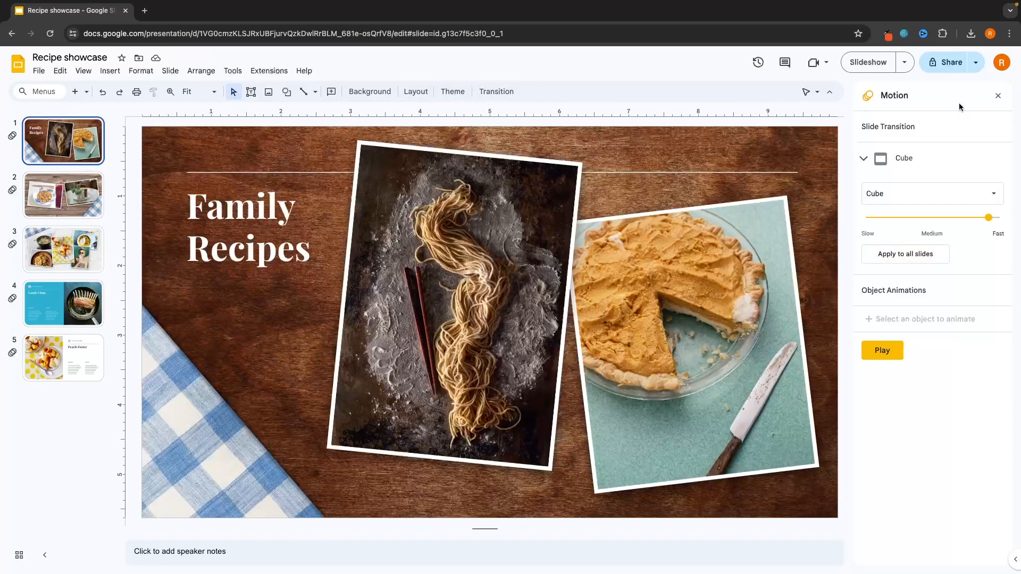
{"action": "left_click", "coordinate": [882, 61]}
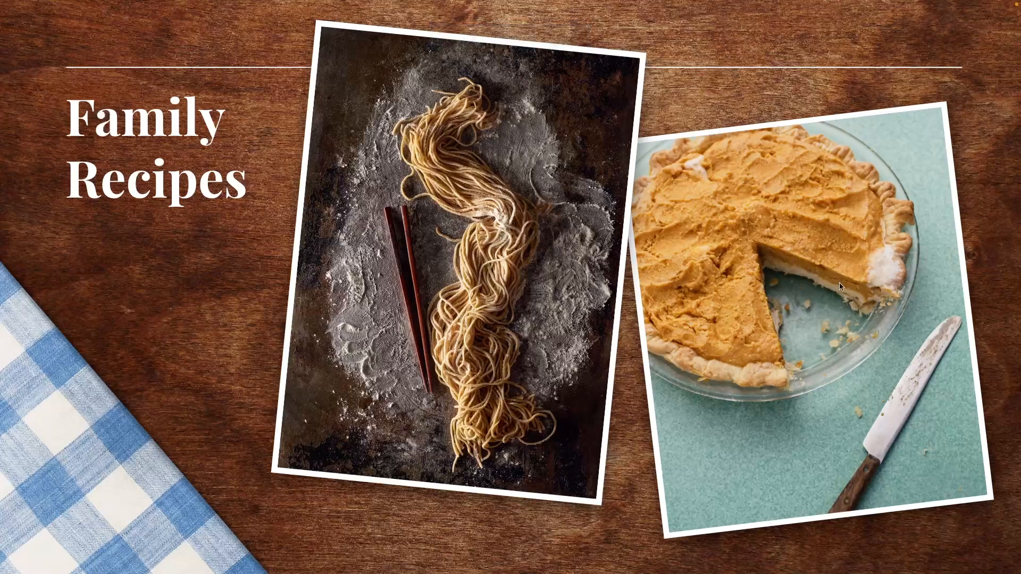
{"action": "left_click", "coordinate": [949, 257]}
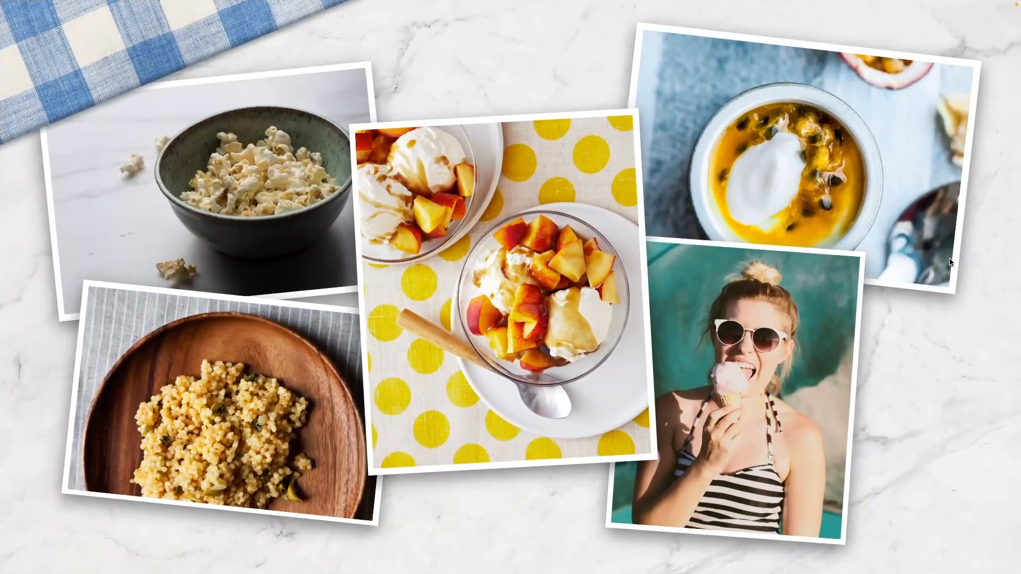
{"action": "left_click", "coordinate": [950, 259]}
{"action": "left_click", "coordinate": [950, 259]}
{"action": "key", "text": "Escape"}
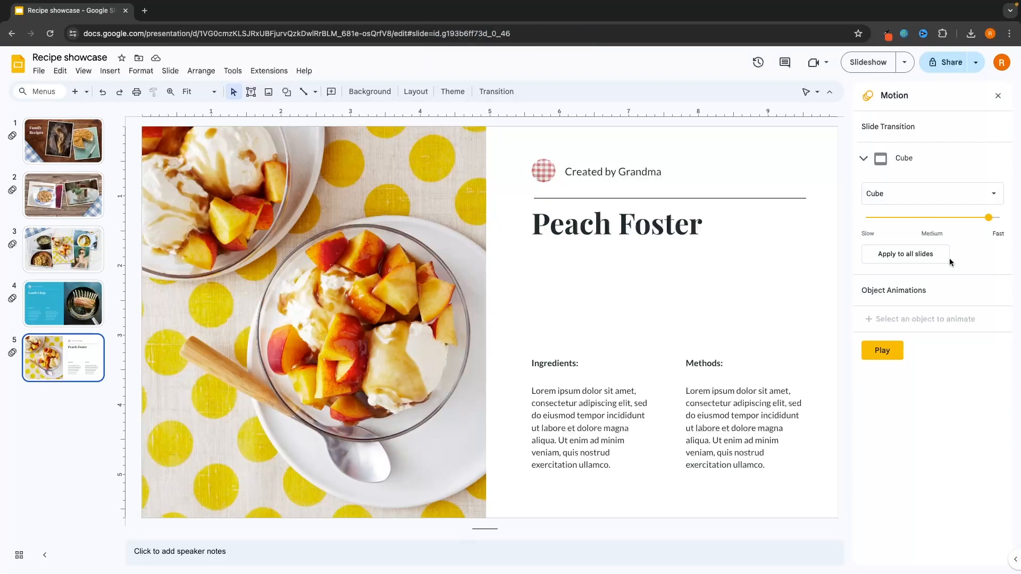
Add an Appear animation triggered on click to the noodles photo on slide 1
{"action": "left_click", "coordinate": [62, 140]}
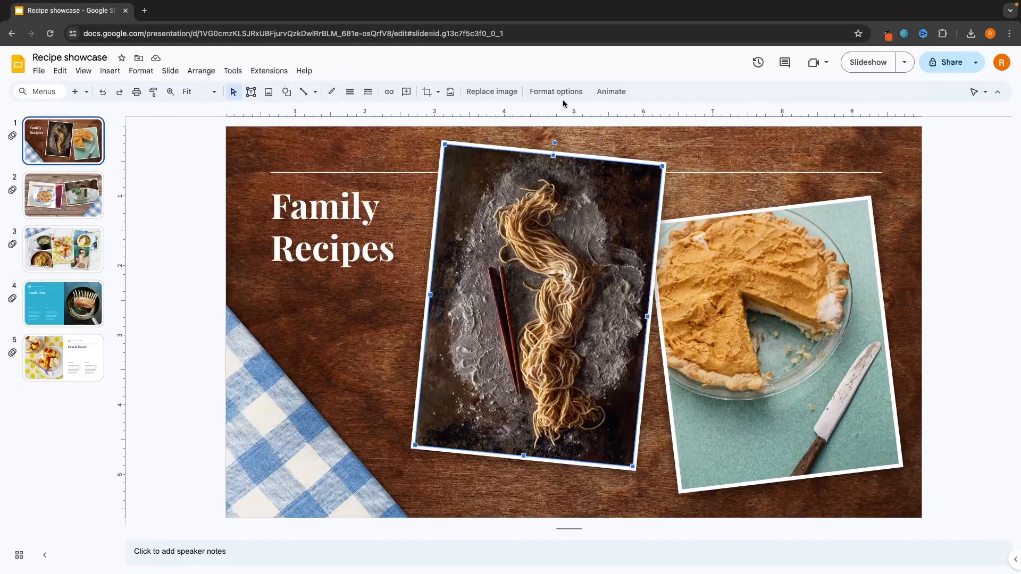
{"action": "left_click", "coordinate": [612, 92]}
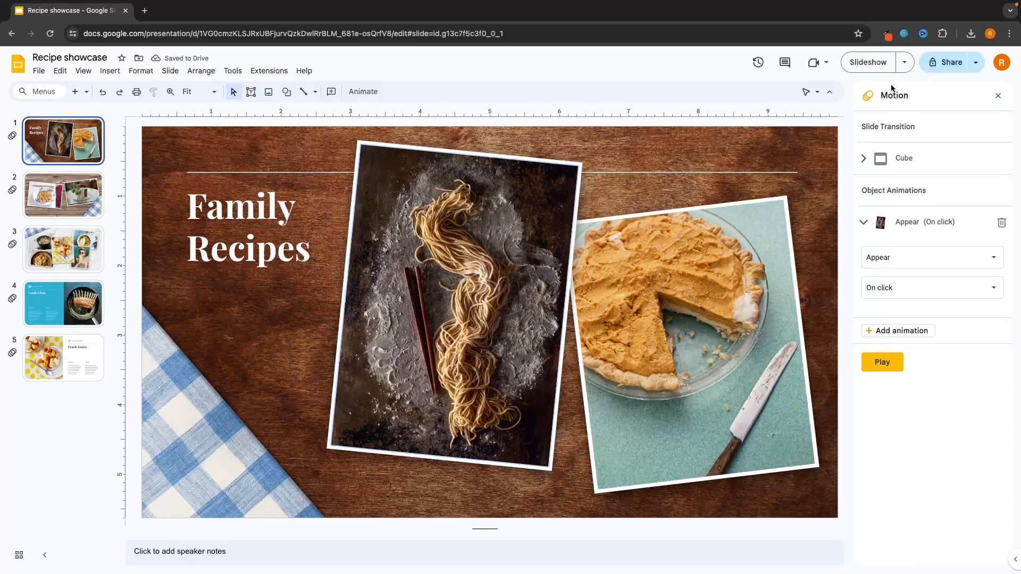
{"action": "left_click", "coordinate": [905, 158]}
{"action": "left_click", "coordinate": [914, 163]}
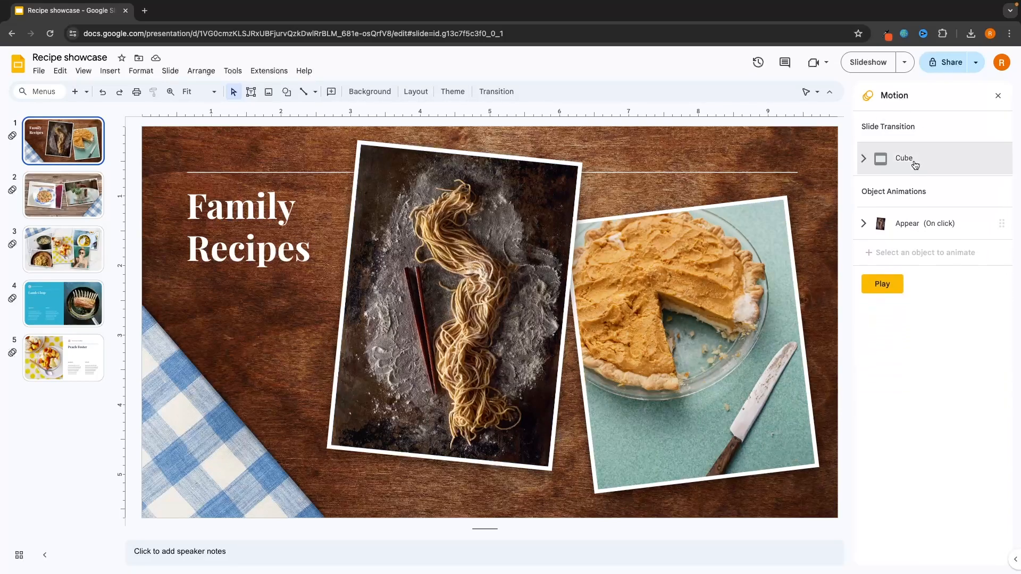